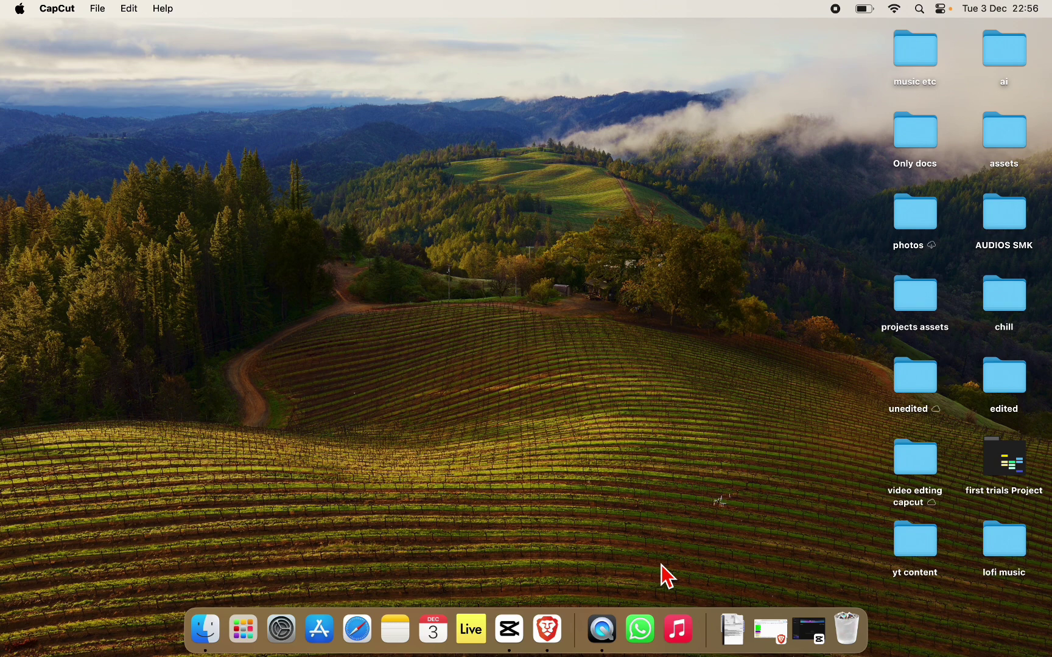
Create a new project, import the 12679231 mp4 landscape video, and place it on the timeline
{"action": "left_click", "coordinate": [510, 642]}
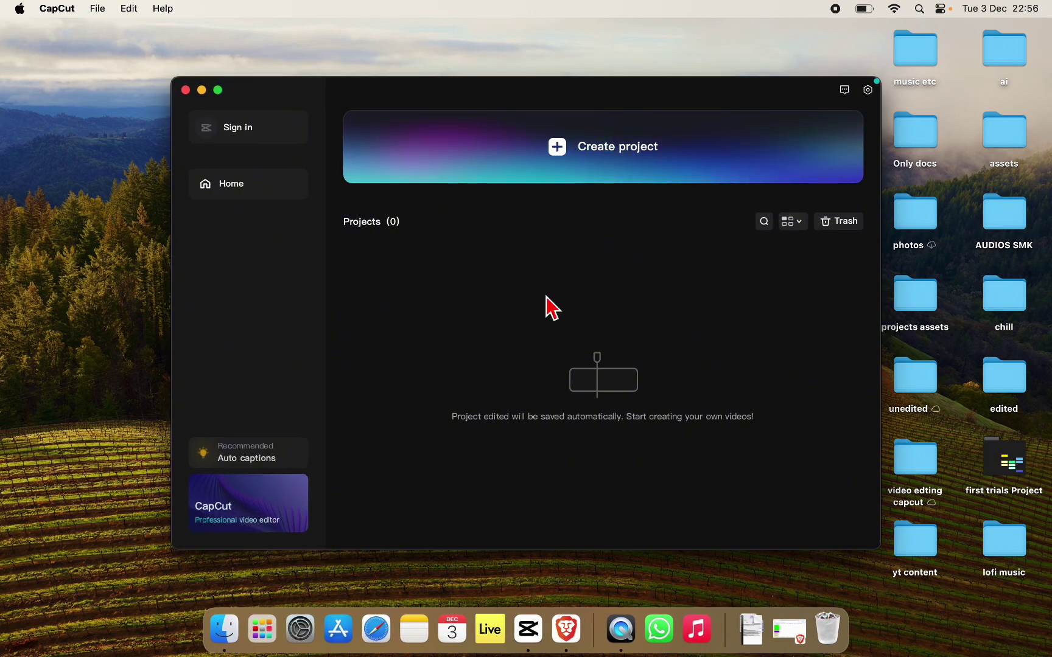
{"action": "left_click", "coordinate": [573, 148]}
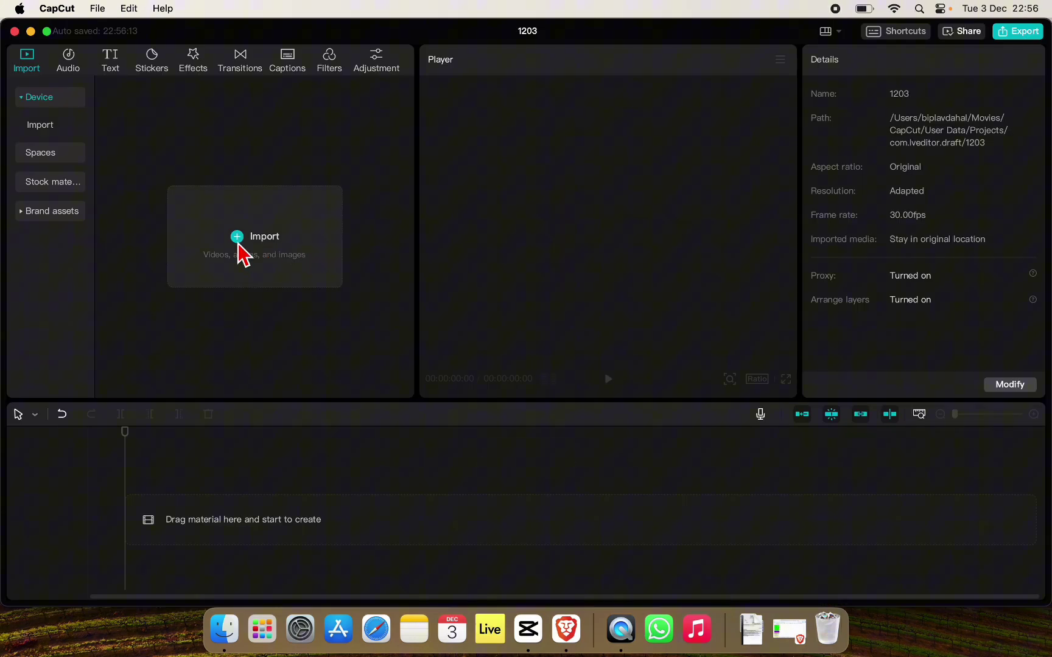
{"action": "left_click", "coordinate": [241, 255]}
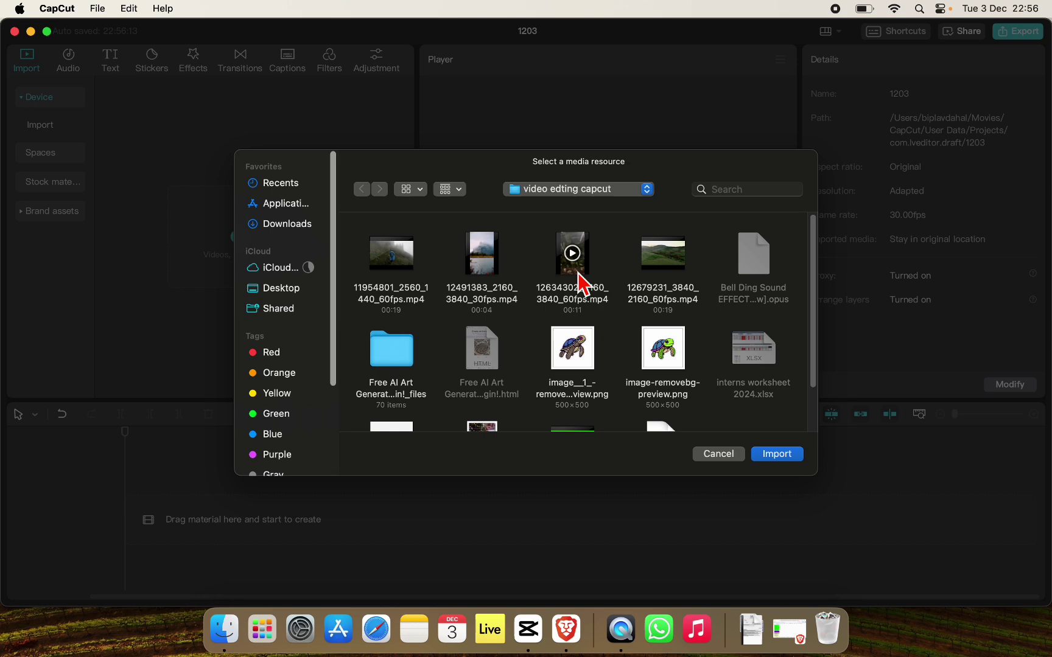
{"action": "left_click", "coordinate": [657, 271]}
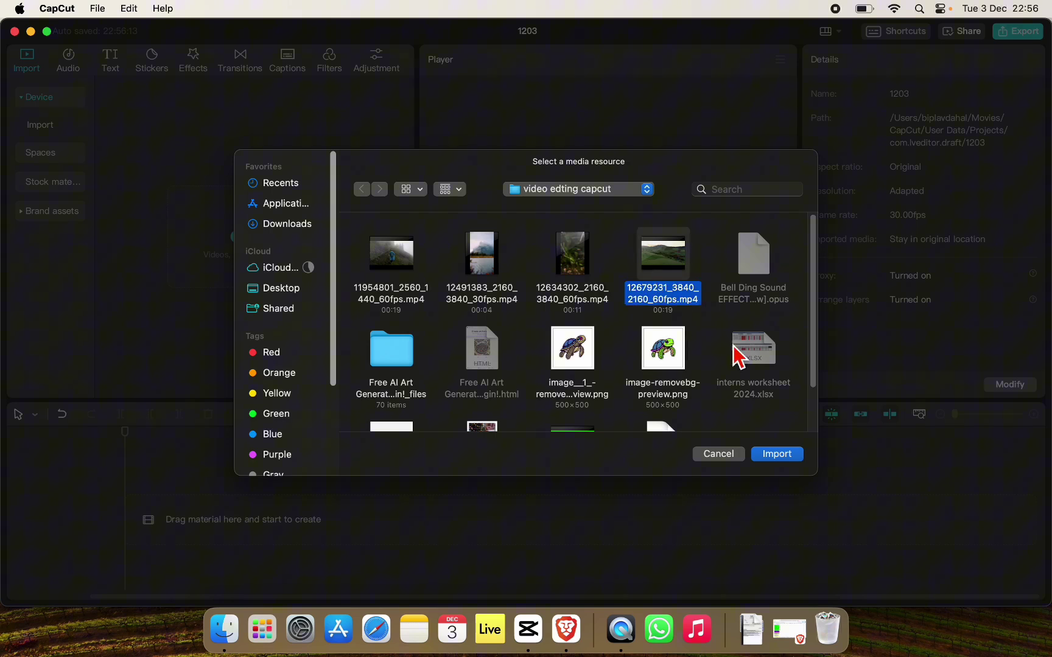
{"action": "left_click", "coordinate": [780, 456]}
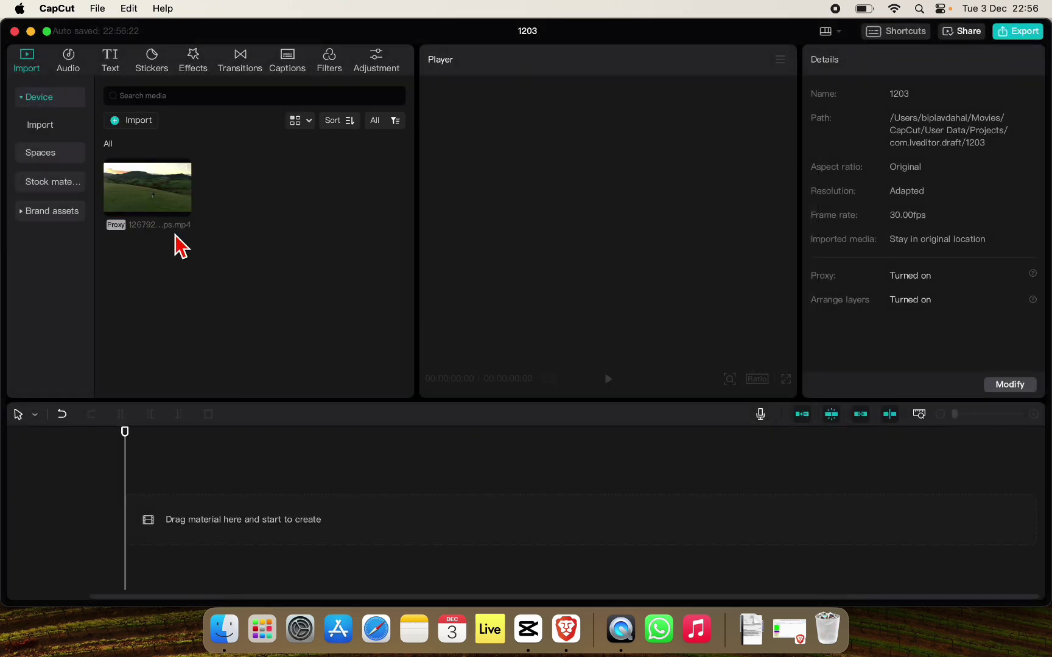
{"action": "mouse_move", "coordinate": [156, 205]}
{"action": "left_mouse_down"}
{"action": "mouse_move", "coordinate": [141, 532]}
{"action": "mouse_move", "coordinate": [131, 533]}
{"action": "left_mouse_up"}
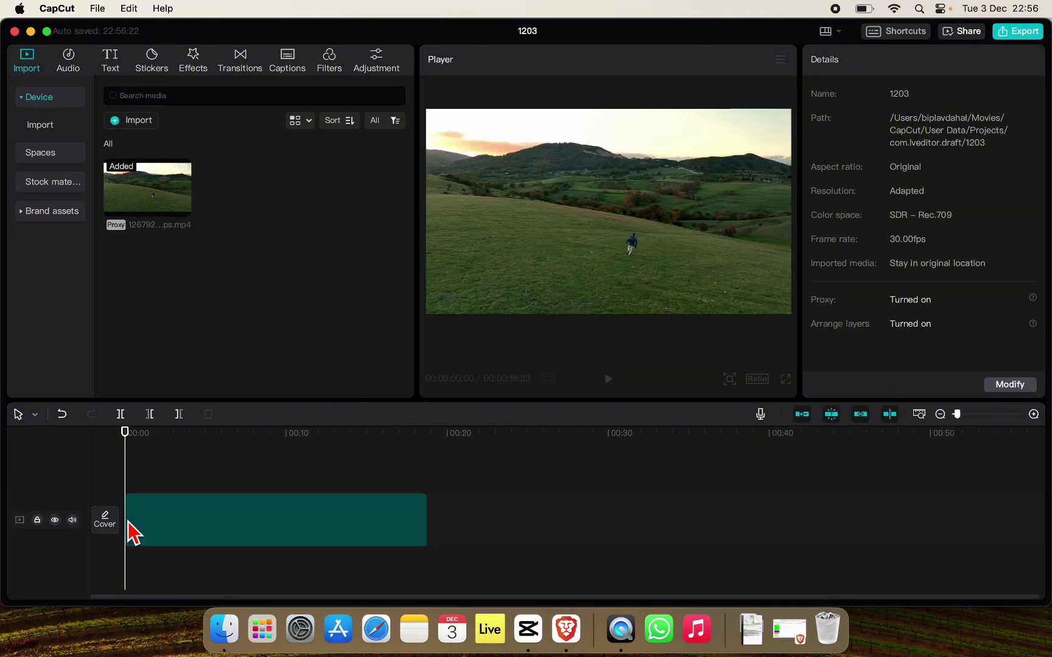
{"action": "left_click", "coordinate": [129, 473]}
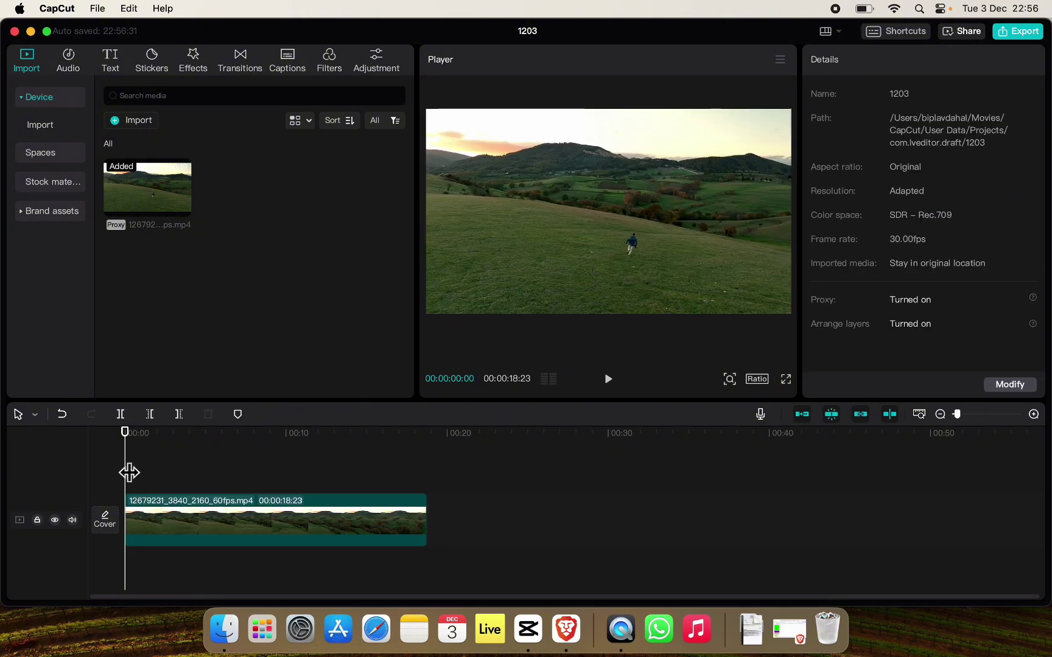
Select the clip and expand its Canvas settings to list the background types
{"action": "left_click", "coordinate": [226, 530]}
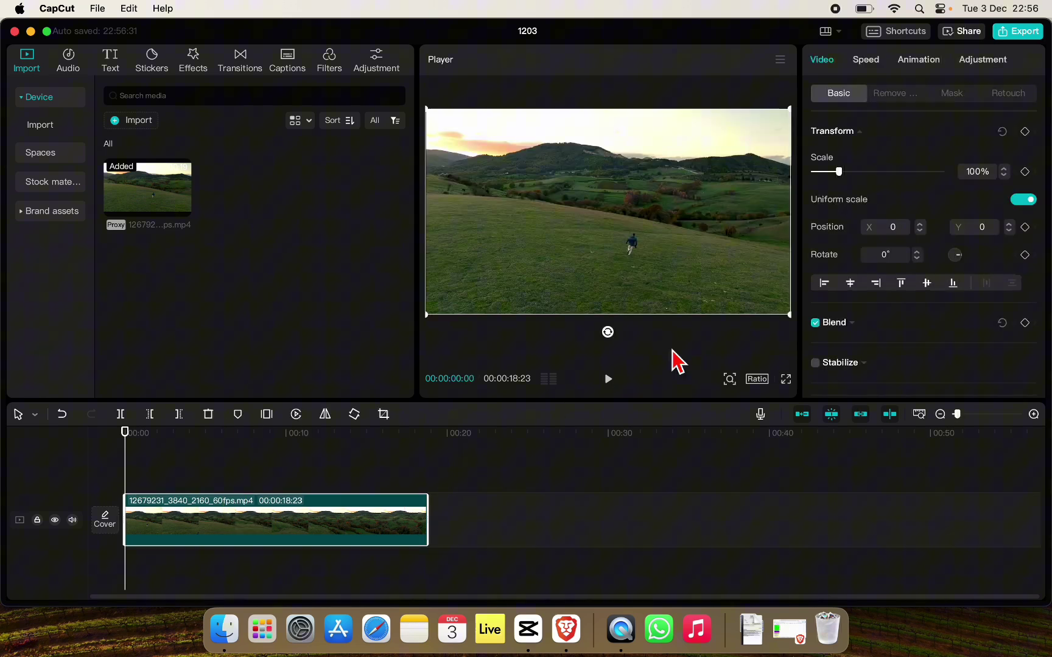
{"action": "scroll", "coordinate": [941, 239], "scroll_direction": "down", "scroll_amount": 4}
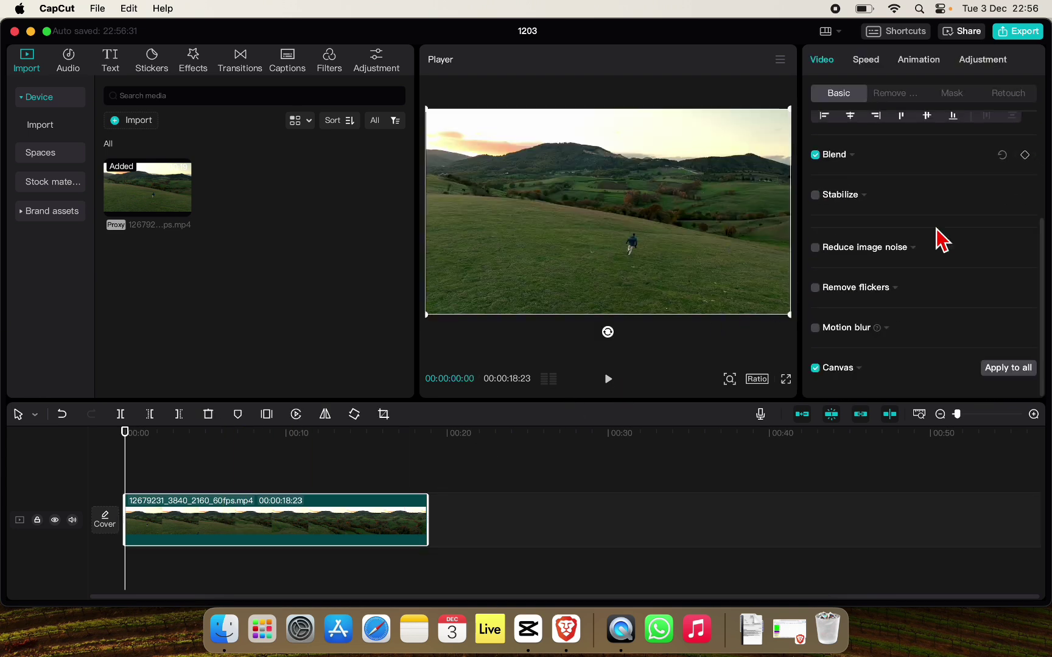
{"action": "left_click", "coordinate": [859, 370]}
{"action": "scroll", "coordinate": [863, 379], "scroll_direction": "down", "scroll_amount": 1}
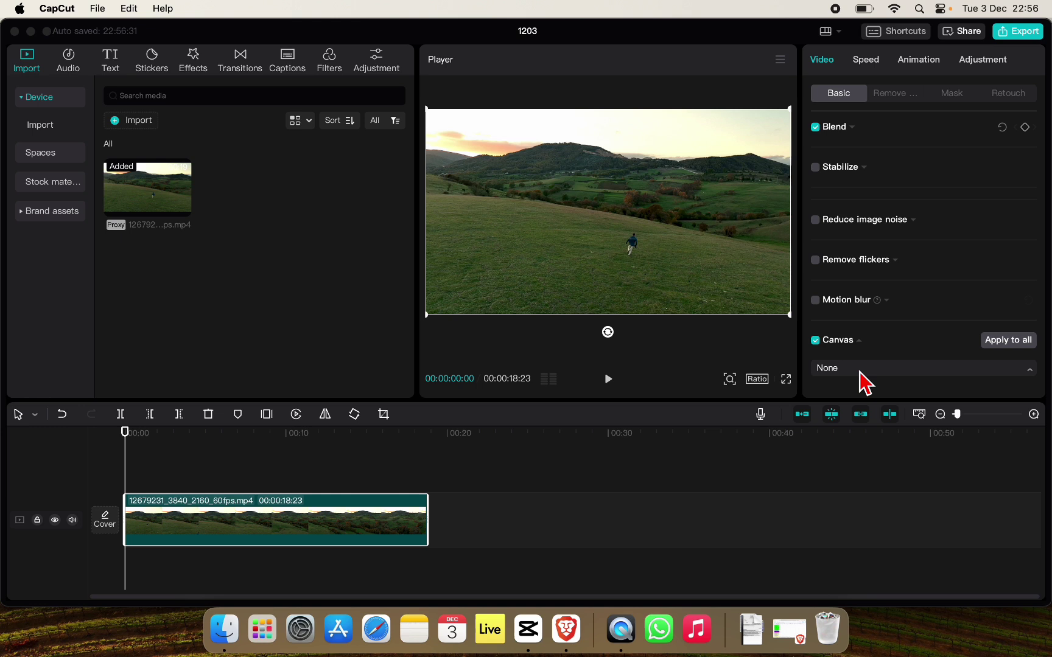
{"action": "left_click", "coordinate": [860, 375]}
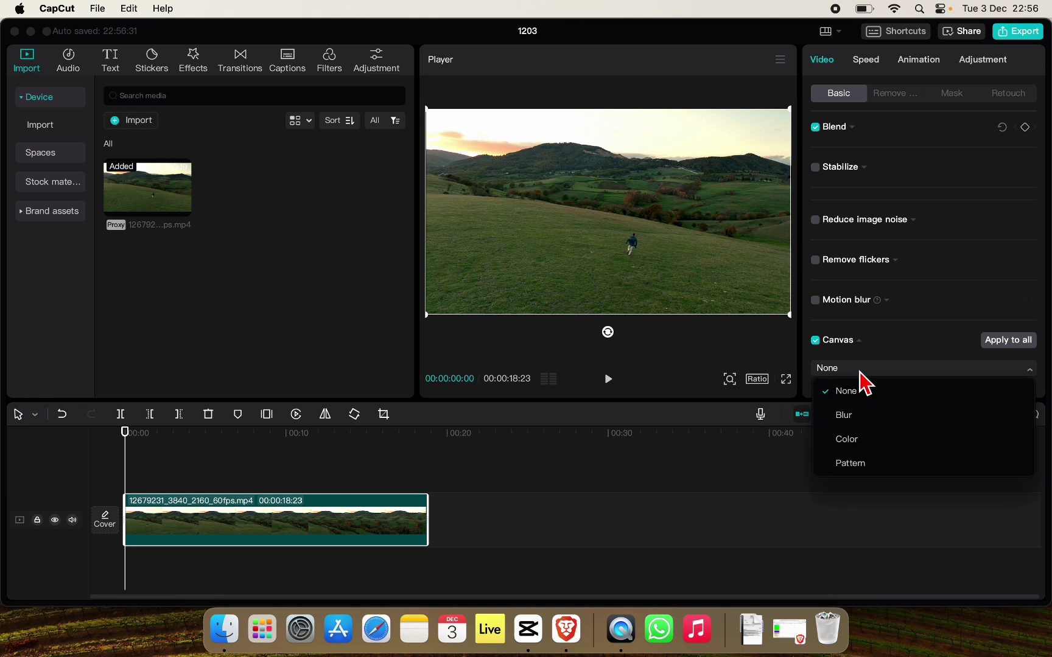
Choose Color as the canvas background and pick the pale yellow swatch
{"action": "left_click", "coordinate": [876, 446]}
{"action": "scroll", "coordinate": [889, 382], "scroll_direction": "down", "scroll_amount": 2}
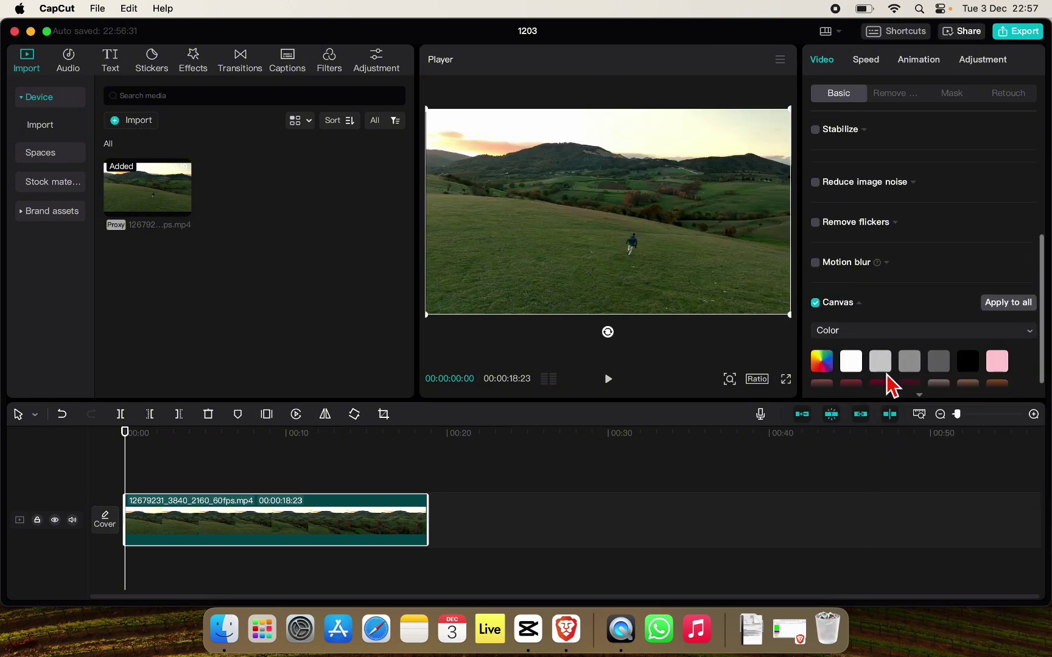
{"action": "scroll", "coordinate": [887, 361], "scroll_direction": "down", "scroll_amount": 3}
{"action": "scroll", "coordinate": [890, 366], "scroll_direction": "up", "scroll_amount": 3}
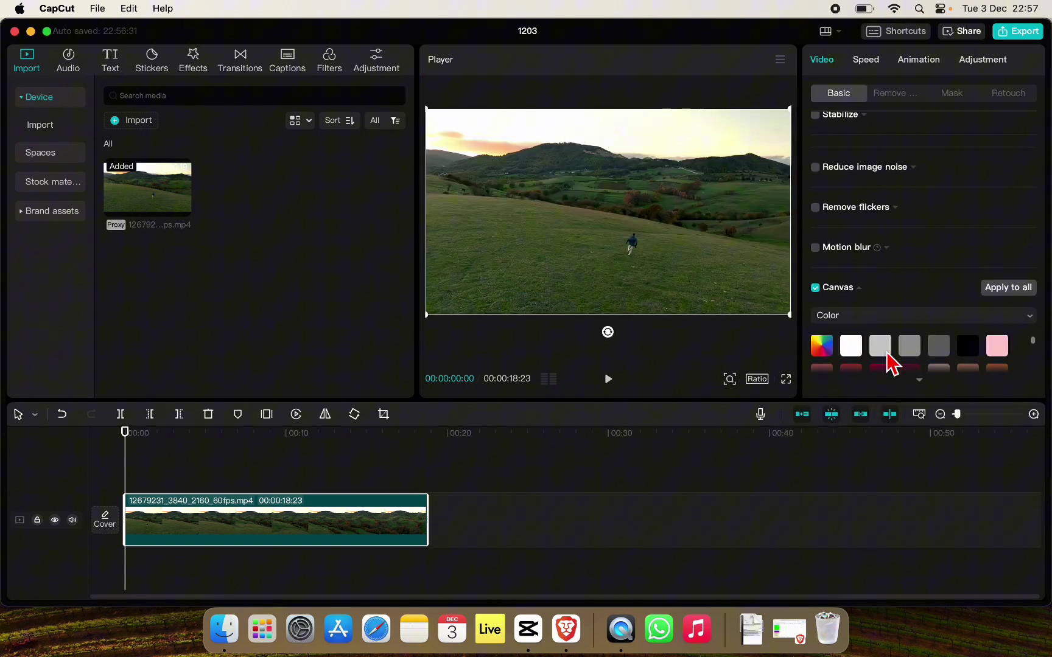
{"action": "scroll", "coordinate": [883, 368], "scroll_direction": "down", "scroll_amount": 3}
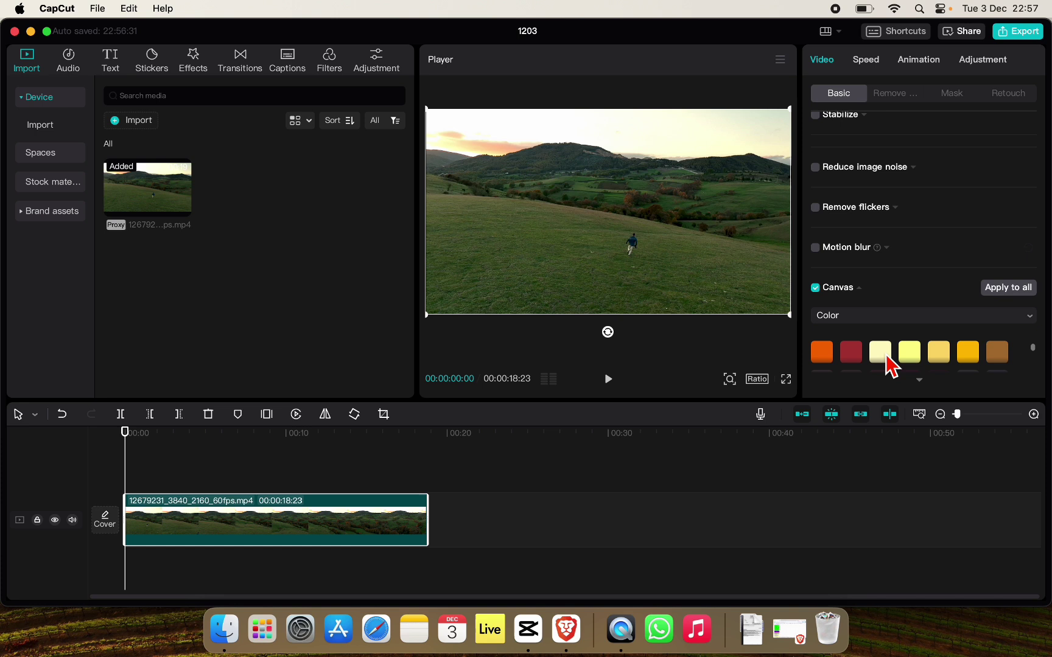
{"action": "left_click", "coordinate": [882, 354]}
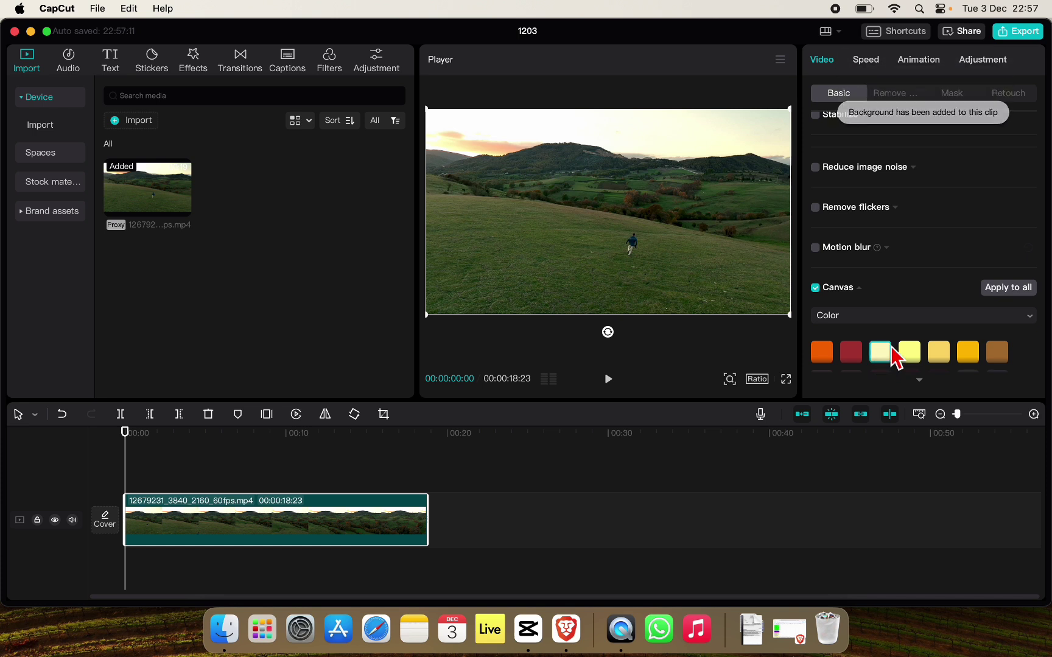
{"action": "scroll", "coordinate": [894, 354], "scroll_direction": "right", "scroll_amount": 3}
{"action": "scroll", "coordinate": [894, 355], "scroll_direction": "up", "scroll_amount": 2}
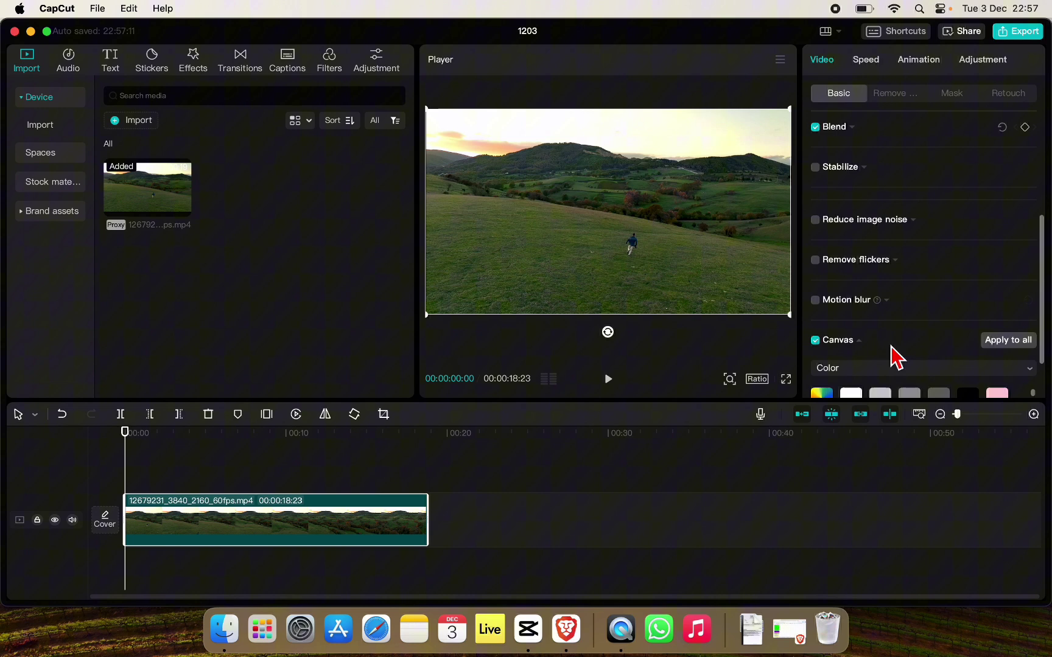
{"action": "scroll", "coordinate": [894, 356], "scroll_direction": "up", "scroll_amount": 5}
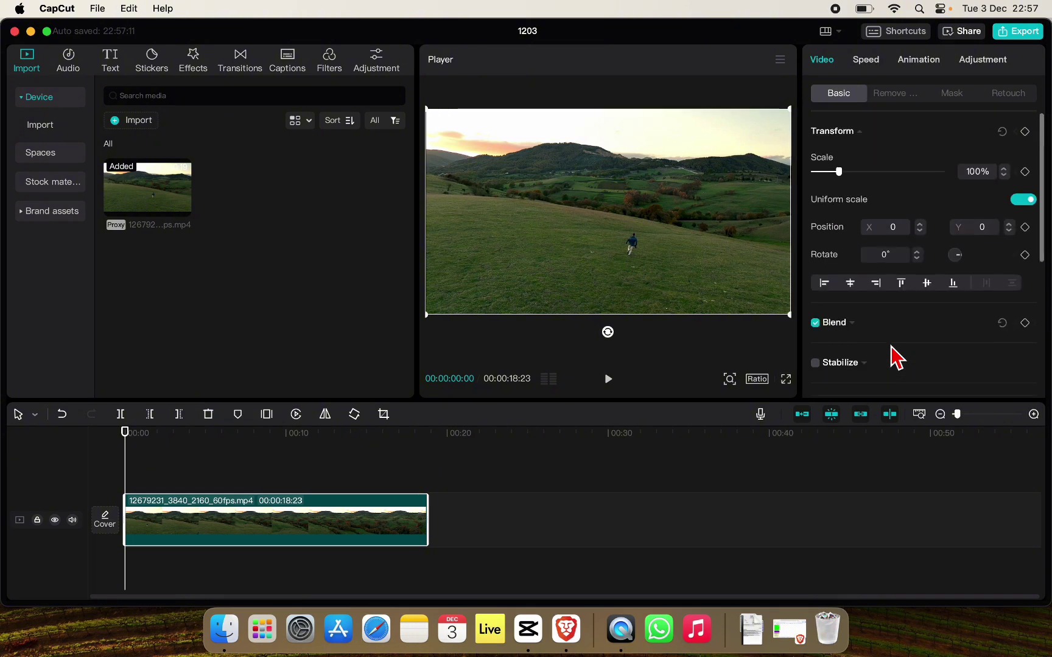
Lower the clip's Transform scale step by step to 75%
{"action": "left_click", "coordinate": [1003, 174]}
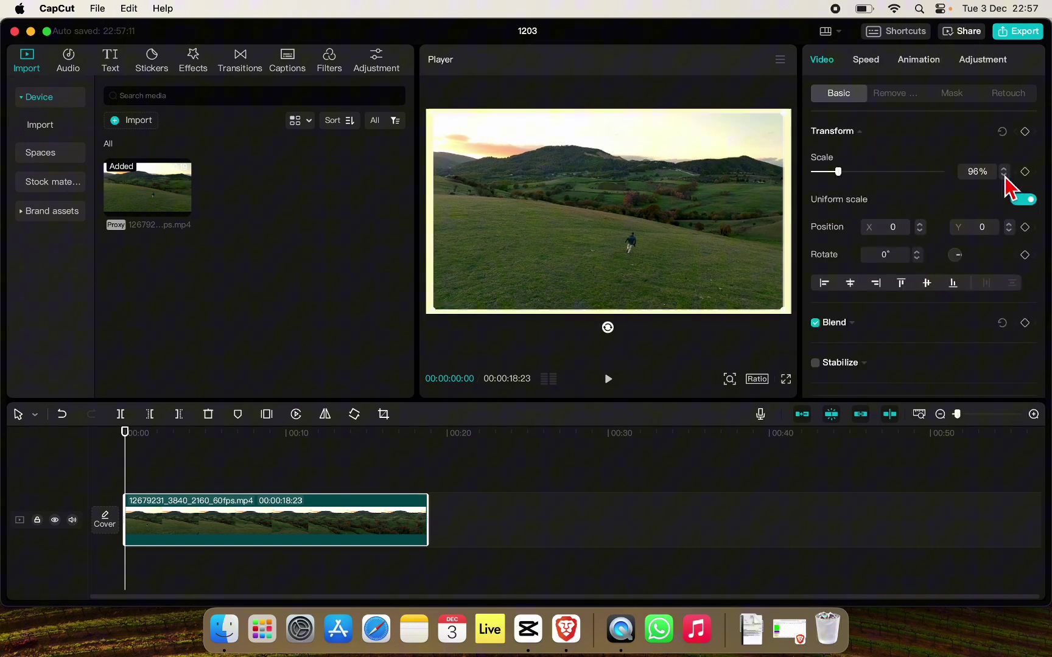
{"action": "left_click", "coordinate": [1003, 175]}
{"action": "left_click", "coordinate": [1003, 175]}
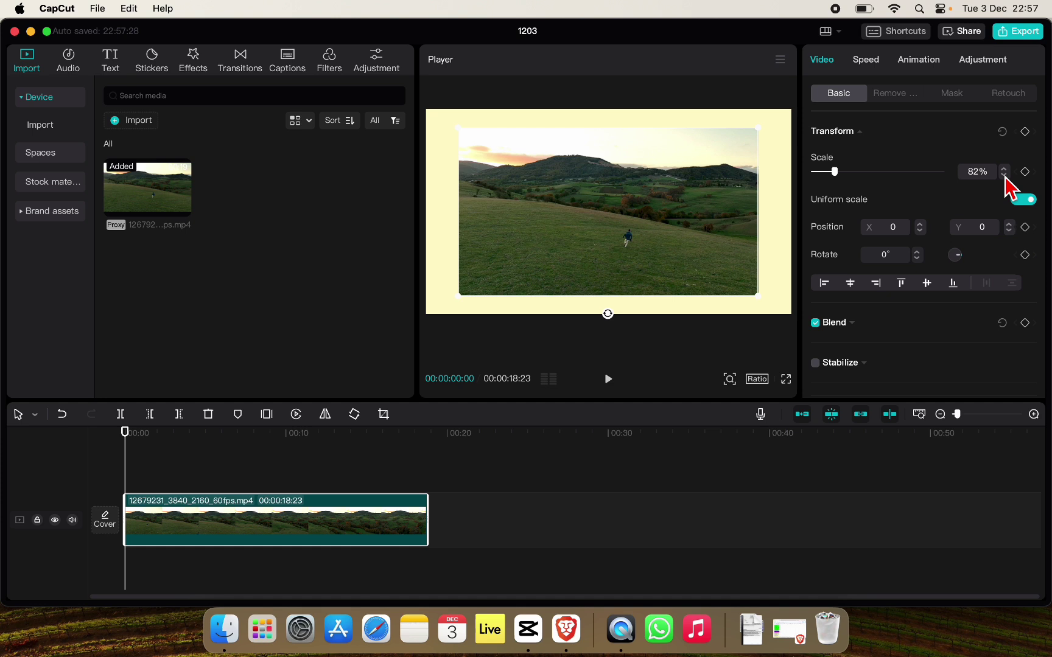
{"action": "left_click", "coordinate": [1004, 176]}
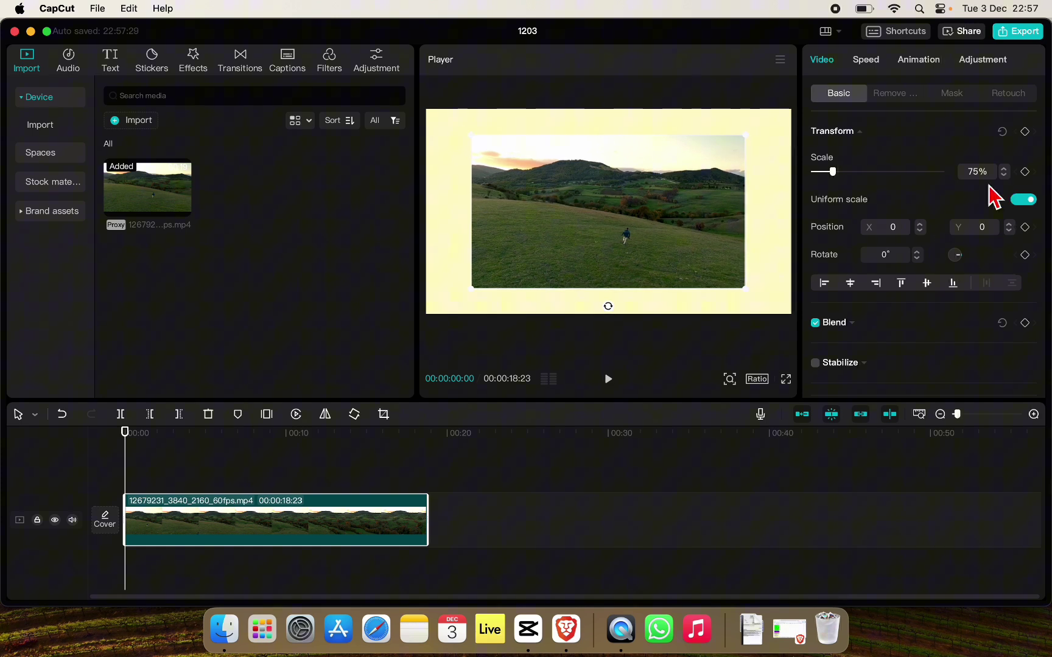